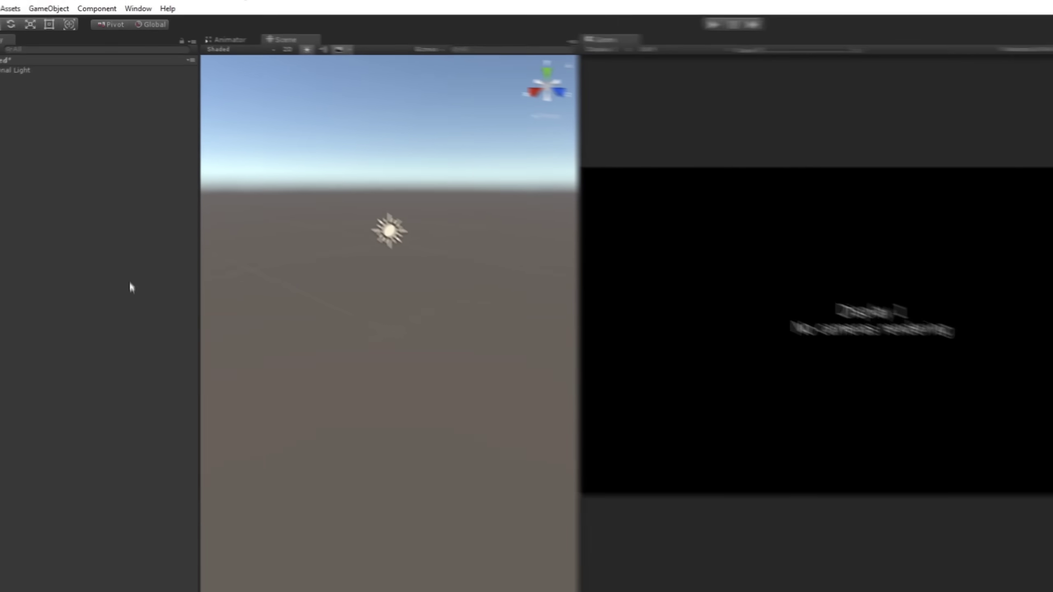
Review the AR Foundation, ARCore XR Plugin and ARKit XR Plugin packages in Package Manager.
left_click(127, 13)
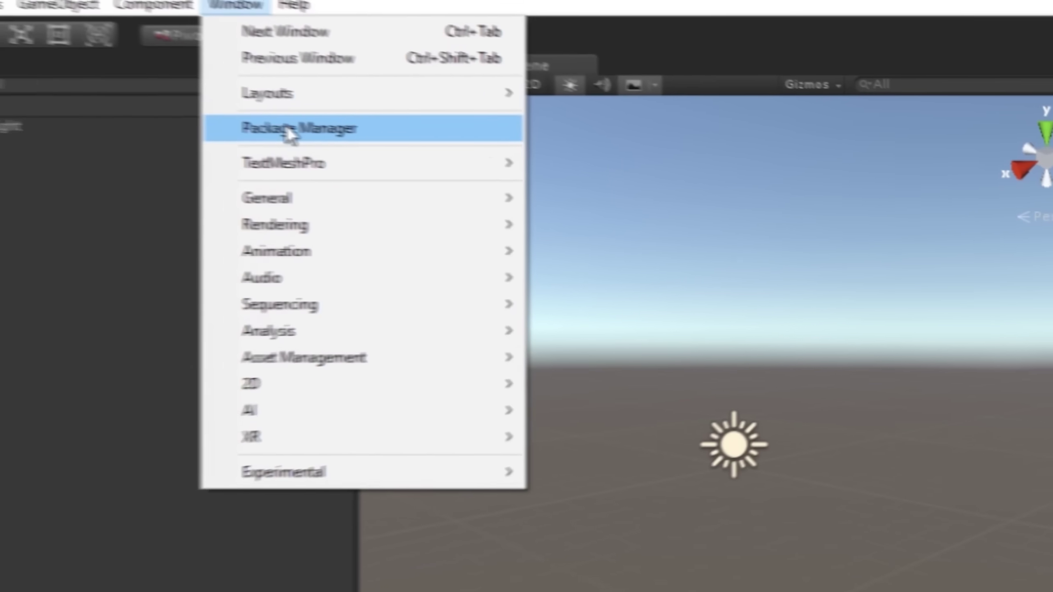
left_click(148, 57)
left_click(113, 149)
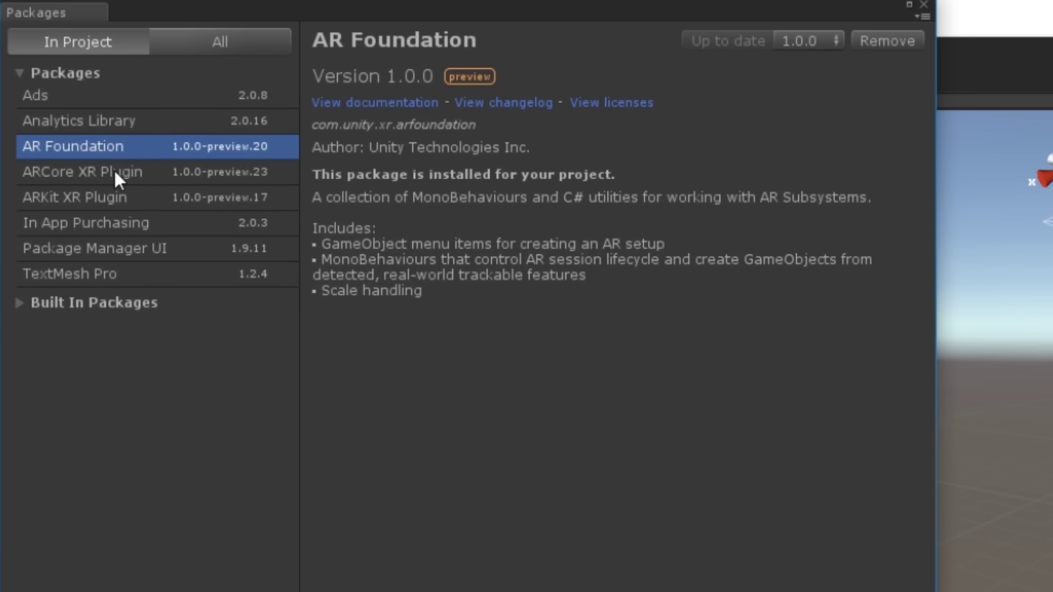
left_click(119, 180)
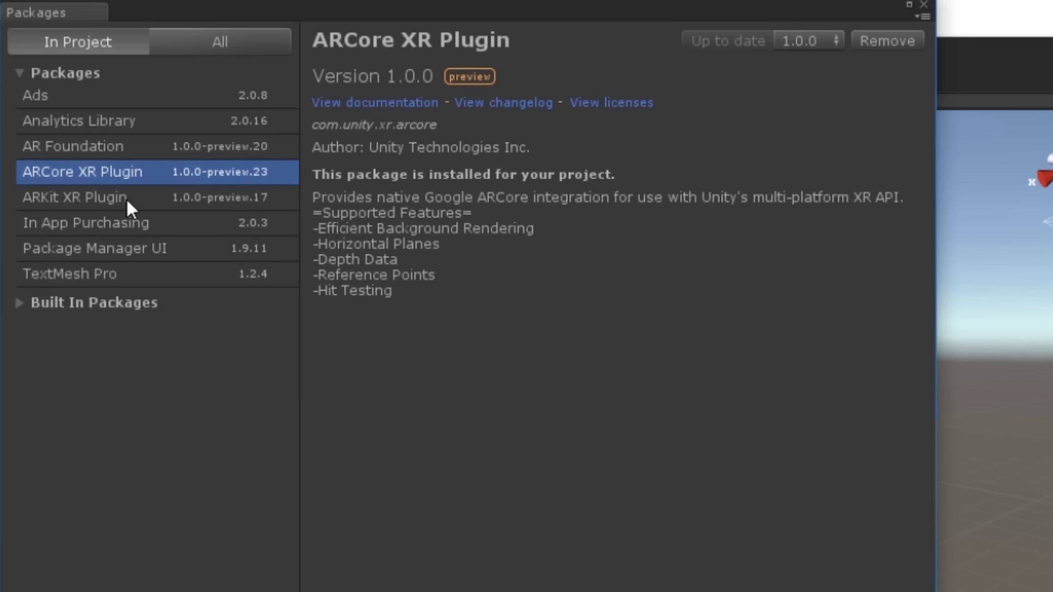
left_click(126, 197)
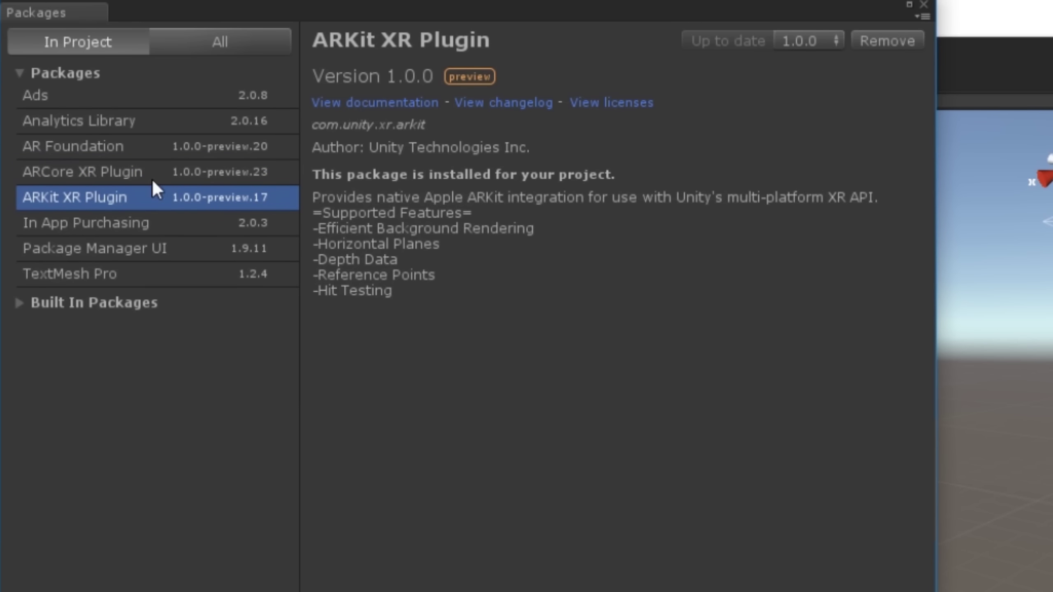
List all packages to recheck the AR plugins, then bring up the Hierarchy's XR create menu.
left_click(244, 37)
left_click(100, 277)
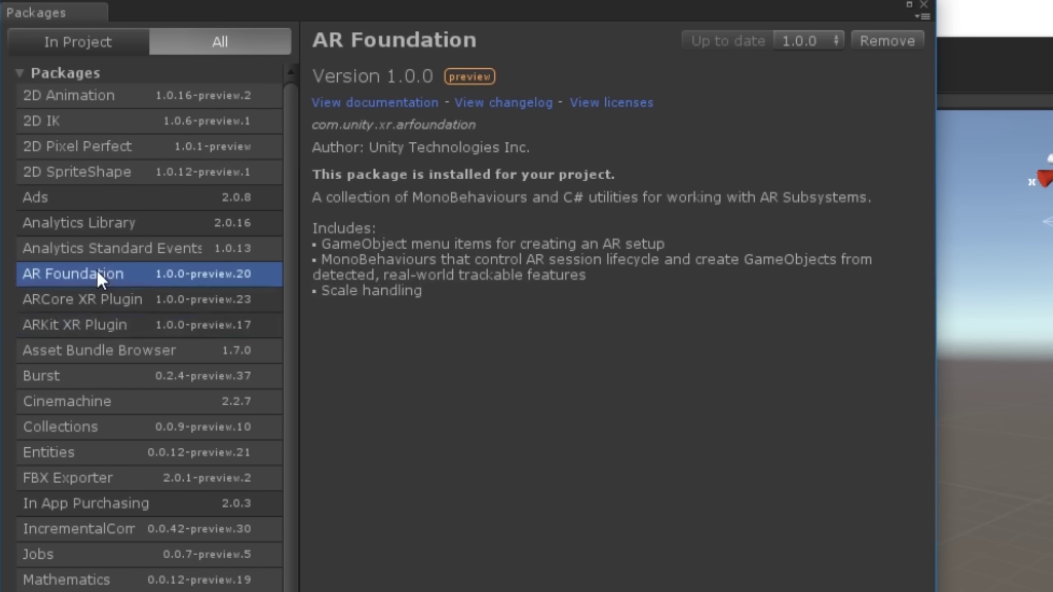
key("Down")
key("Down")
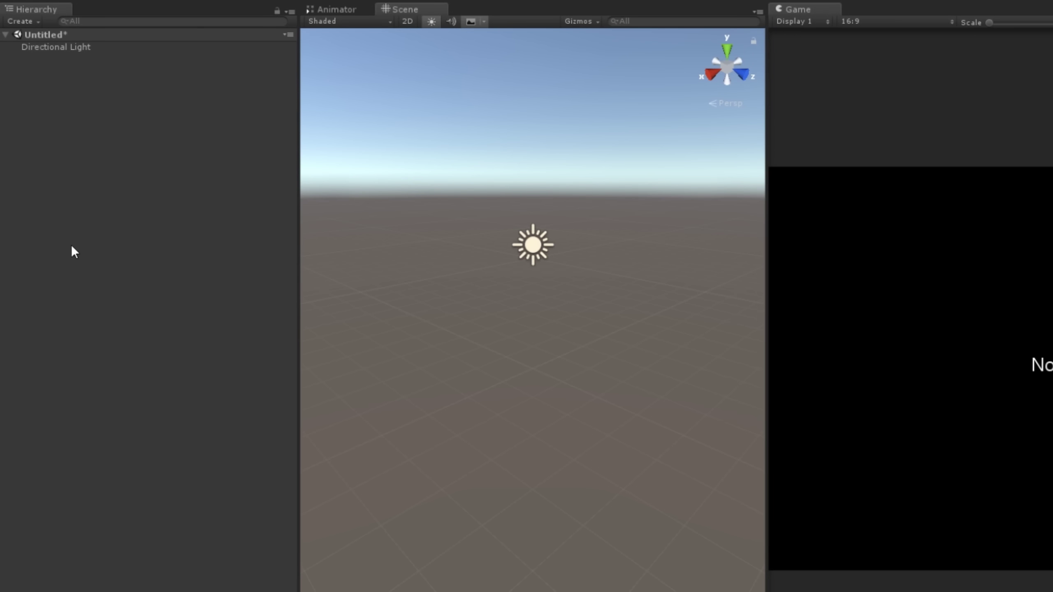
right_click(71, 245)
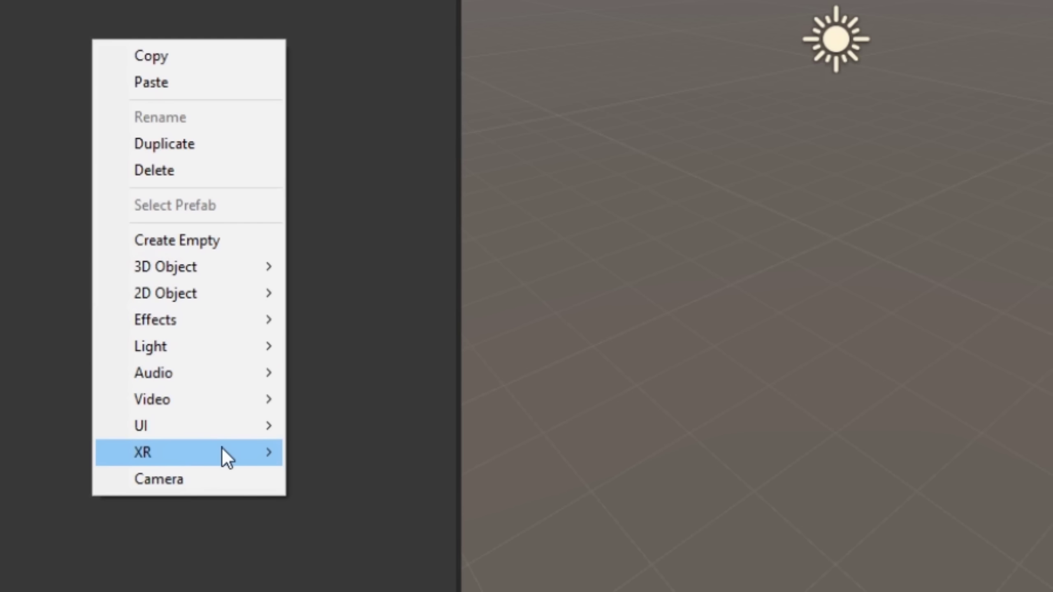
mouse_move(222, 449)
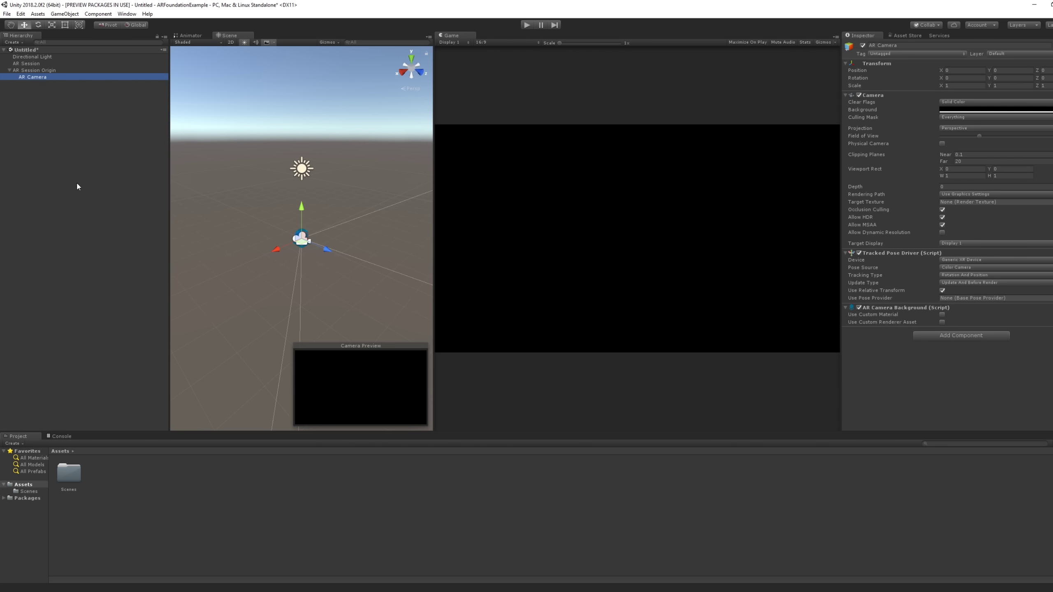
Add AR Plane Manager and AR Point Cloud Manager components to AR Session Origin.
left_click(34, 70)
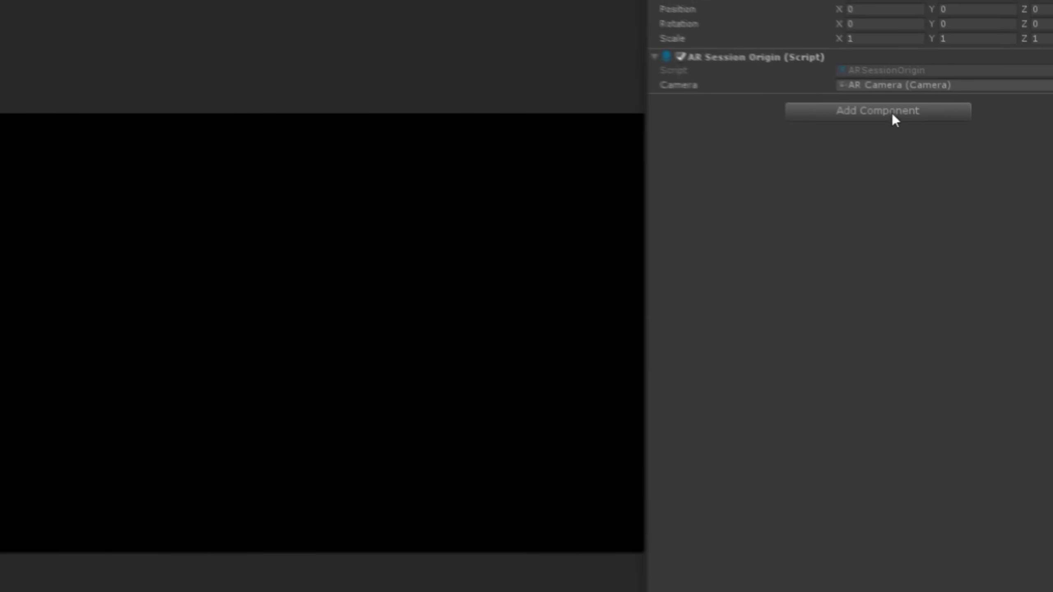
left_click(892, 114)
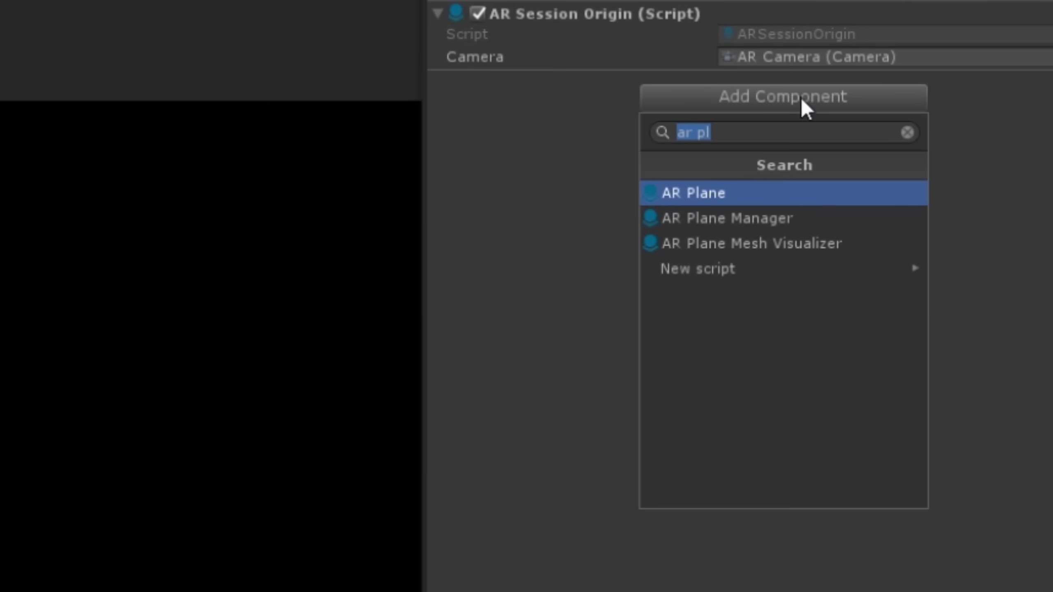
key("Down")
key("Return")
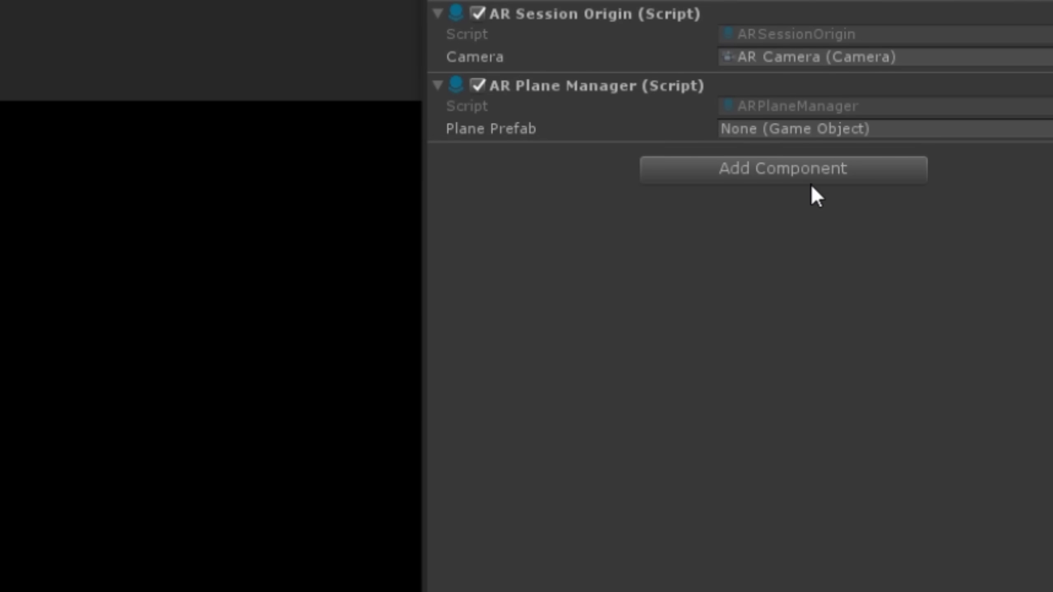
left_click(804, 176)
type("point")
key("Down")
key("Down")
key("Return")
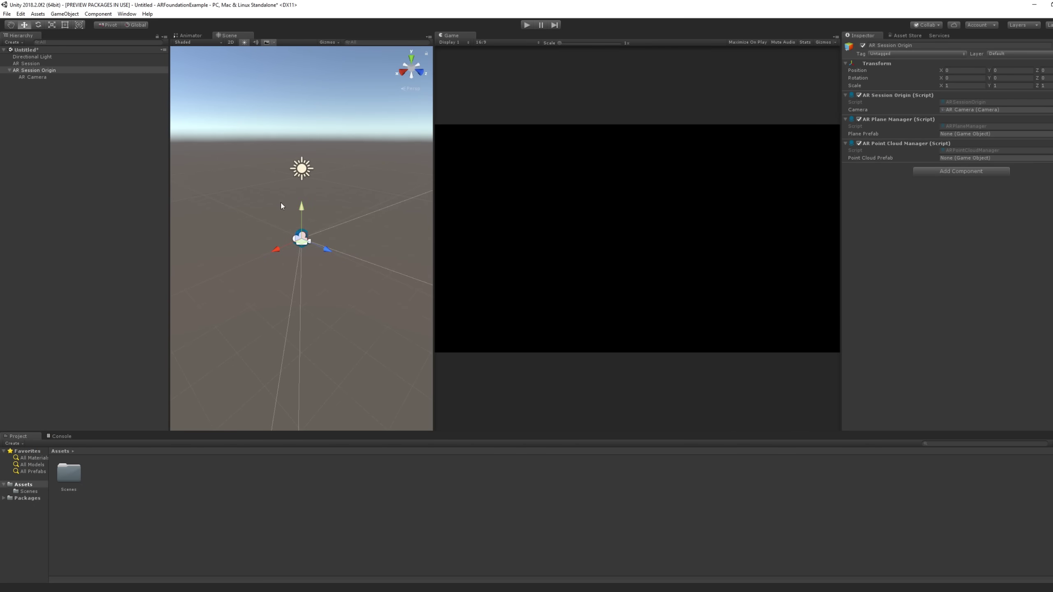
Create an AR Default Point Cloud and an AR Default Plane from the Hierarchy's XR menu.
left_click(98, 215)
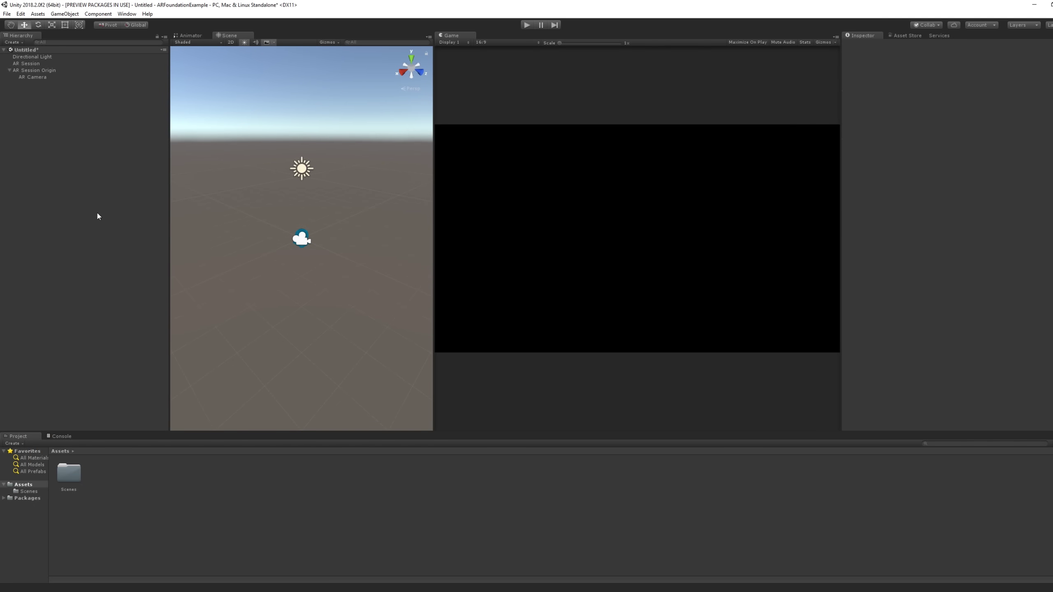
right_click(98, 213)
mouse_move(128, 361)
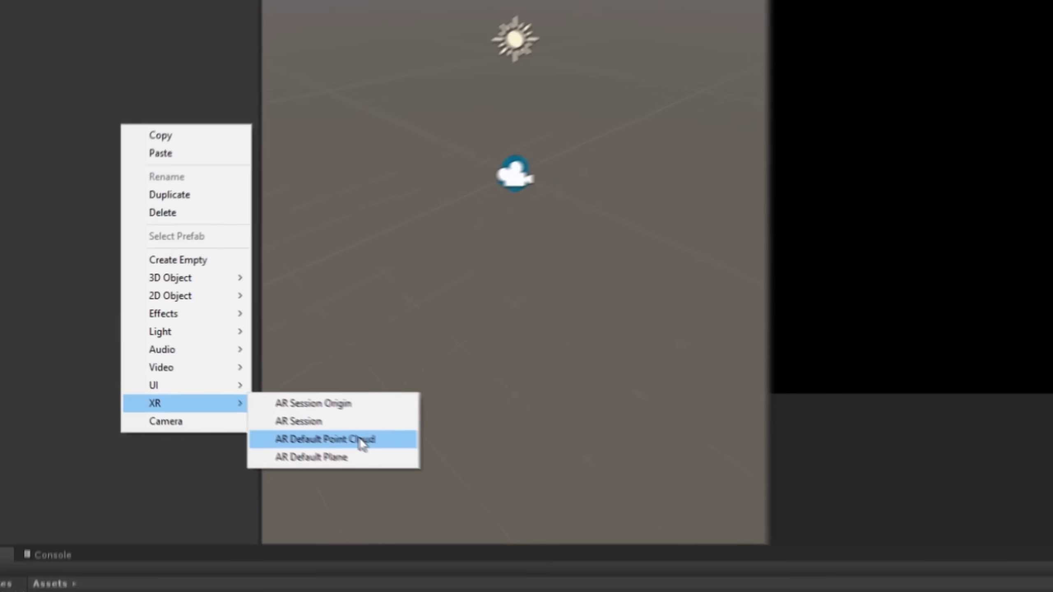
left_click(423, 479)
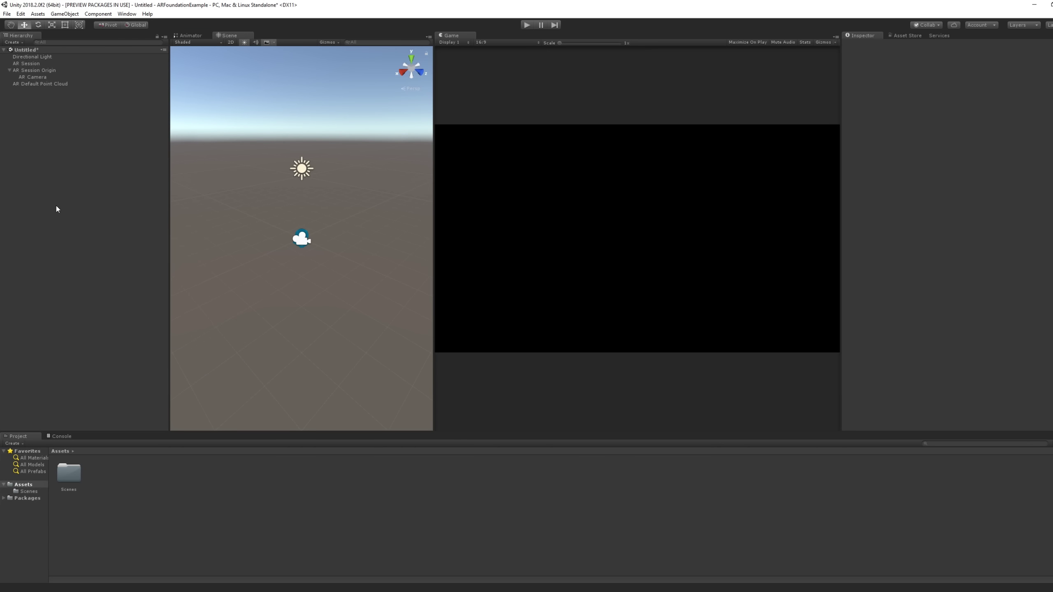
left_click(41, 83)
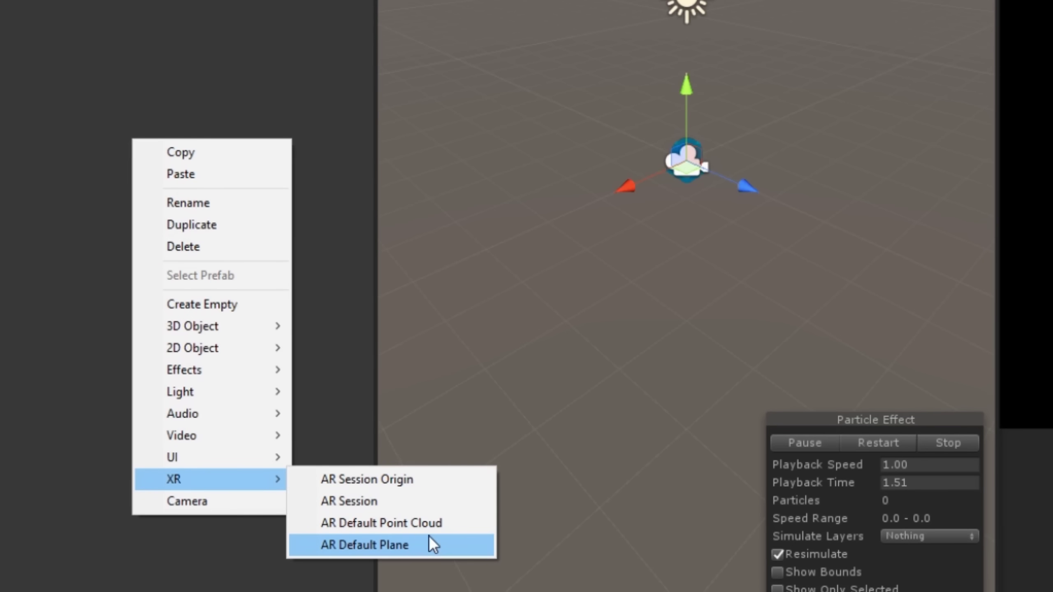
left_click(431, 541)
left_click(94, 143)
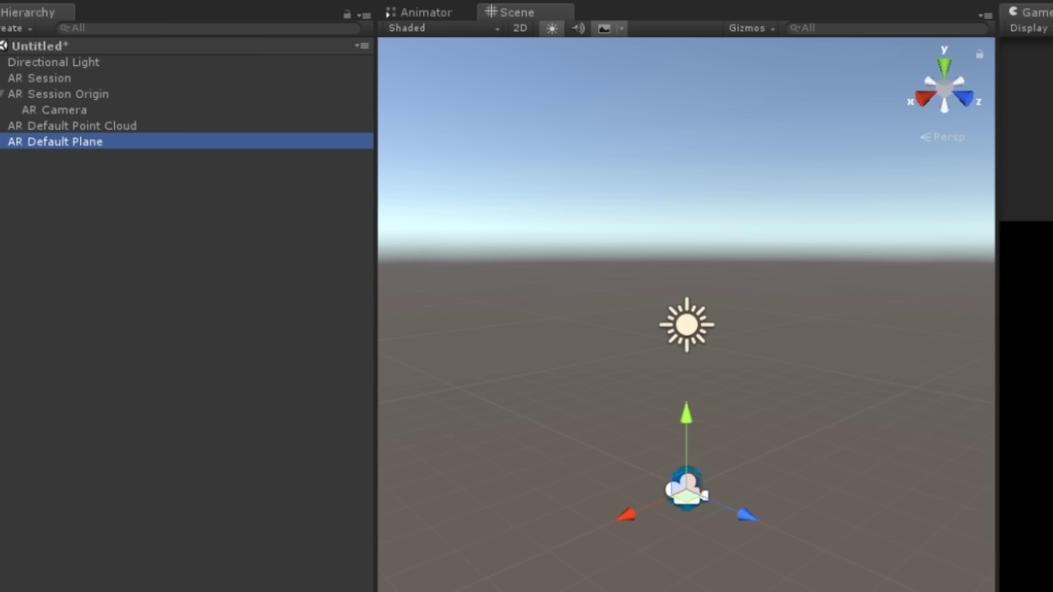
left_click(142, 219)
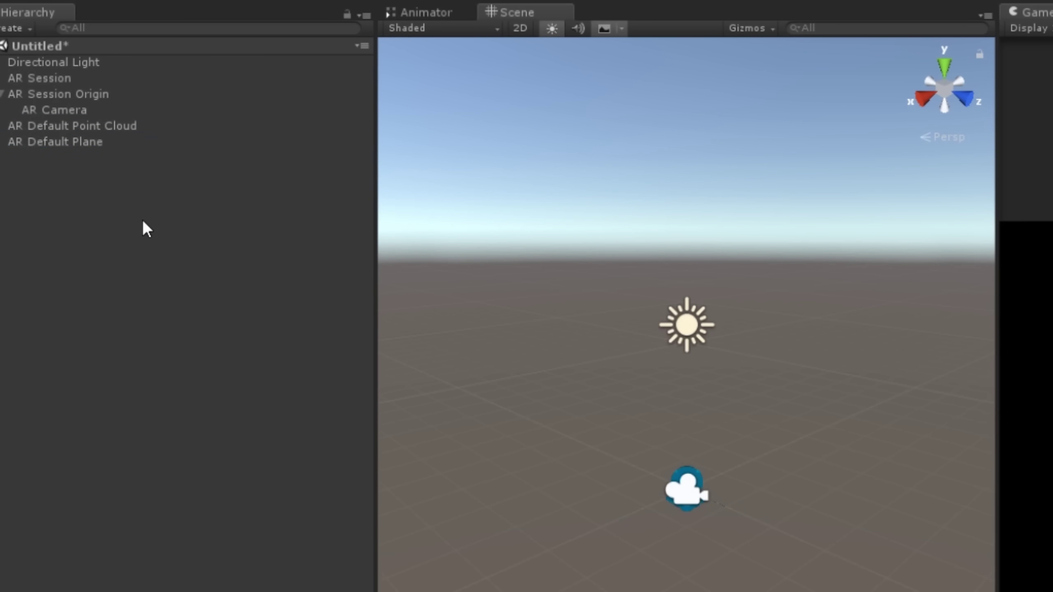
Save AR Default Point Cloud and AR Default Plane as prefabs in Assets, then delete them from the scene.
left_click(107, 126)
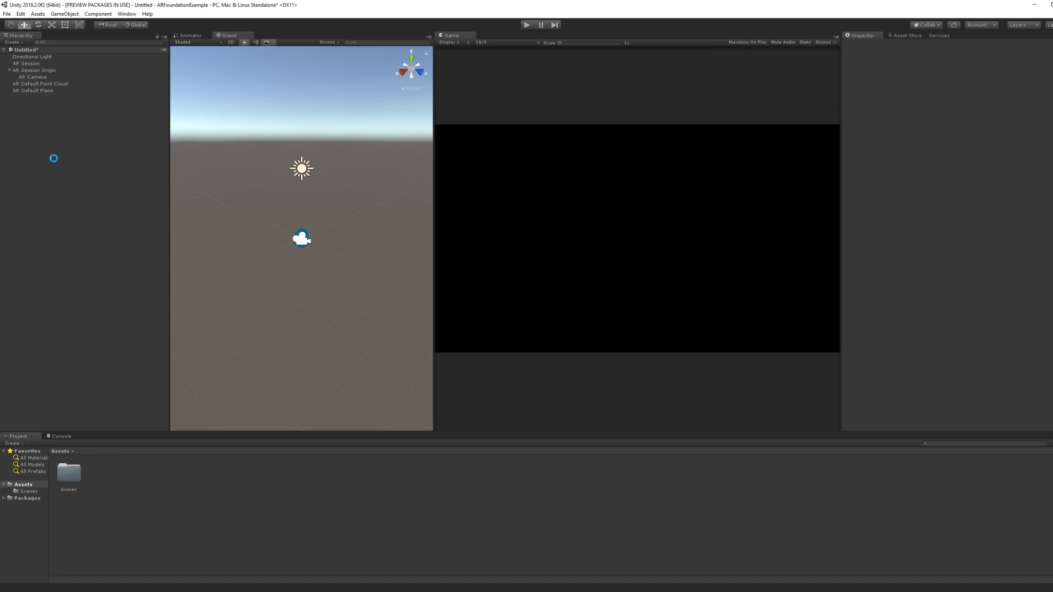
left_click_drag(72, 126, 215, 591)
left_click_drag(40, 90, 208, 519)
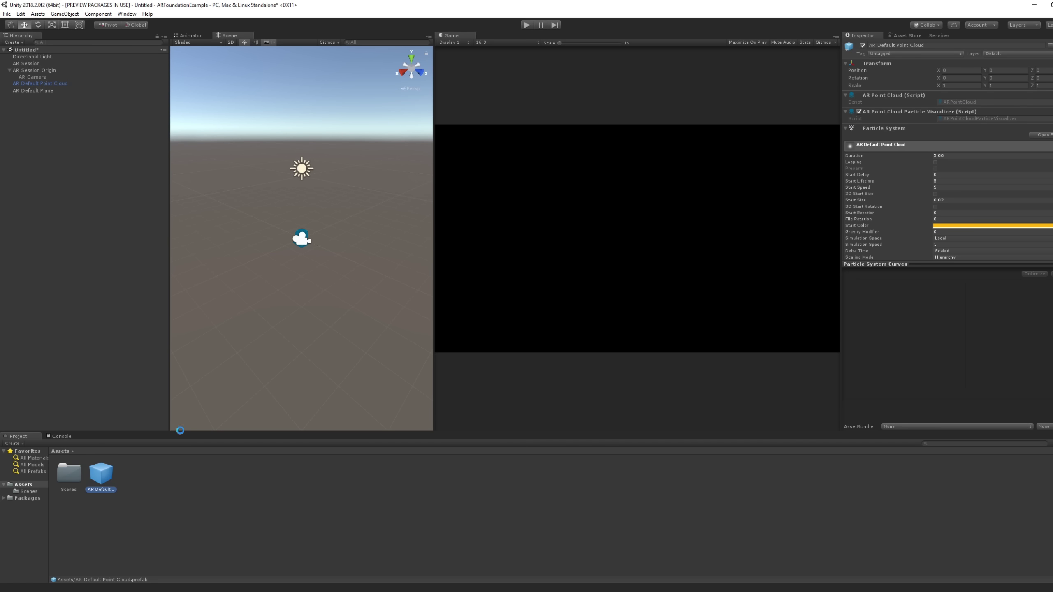
left_click(35, 84)
key("Delete")
left_click(34, 85)
key("Delete")
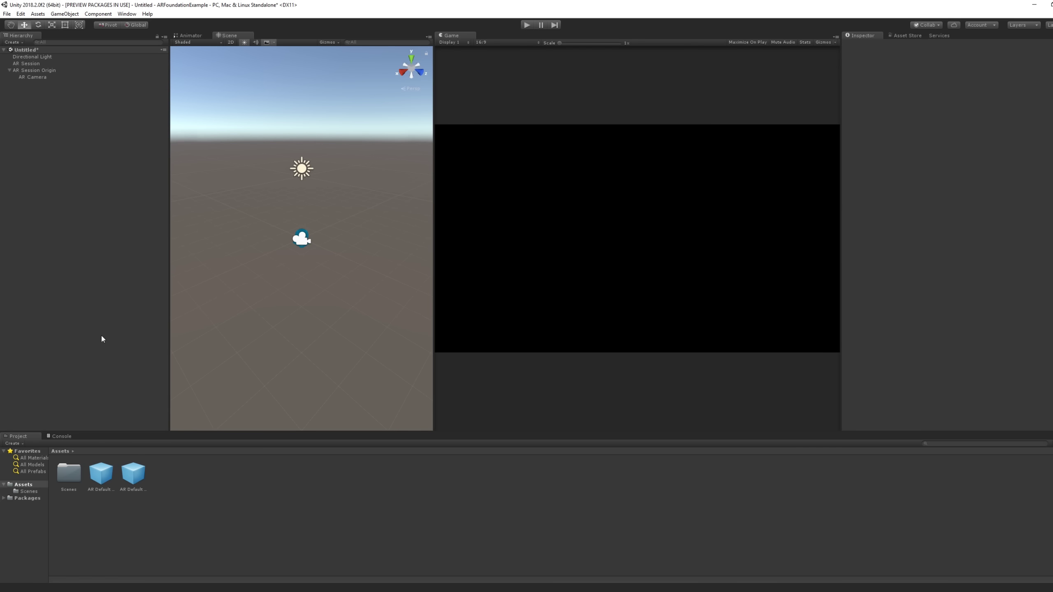
Set the AR Default Point Cloud prefab's particle Start Color to bright red.
left_click(103, 481)
left_click(133, 474)
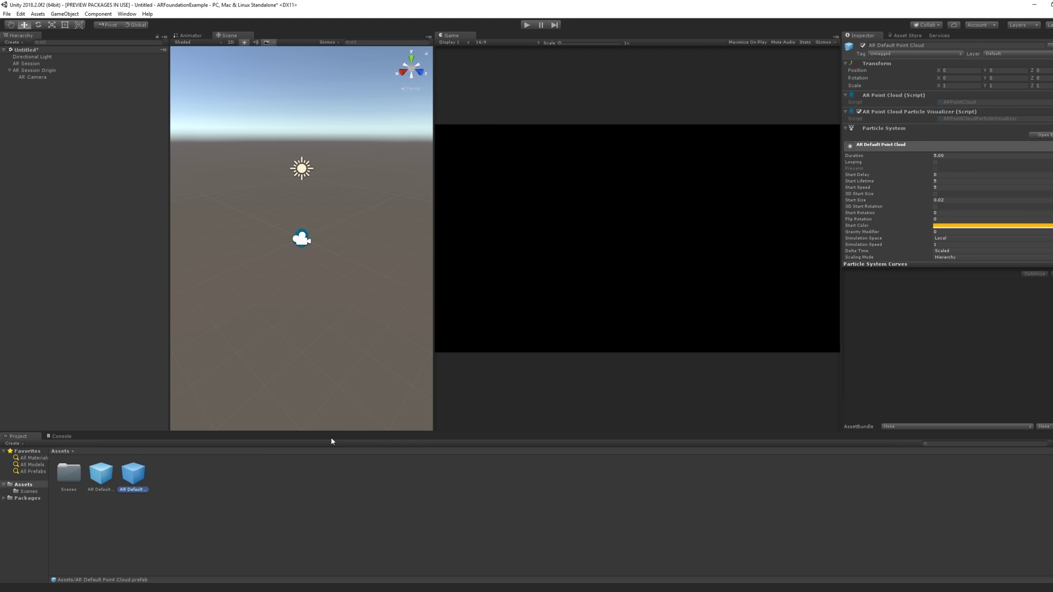
left_click(959, 226)
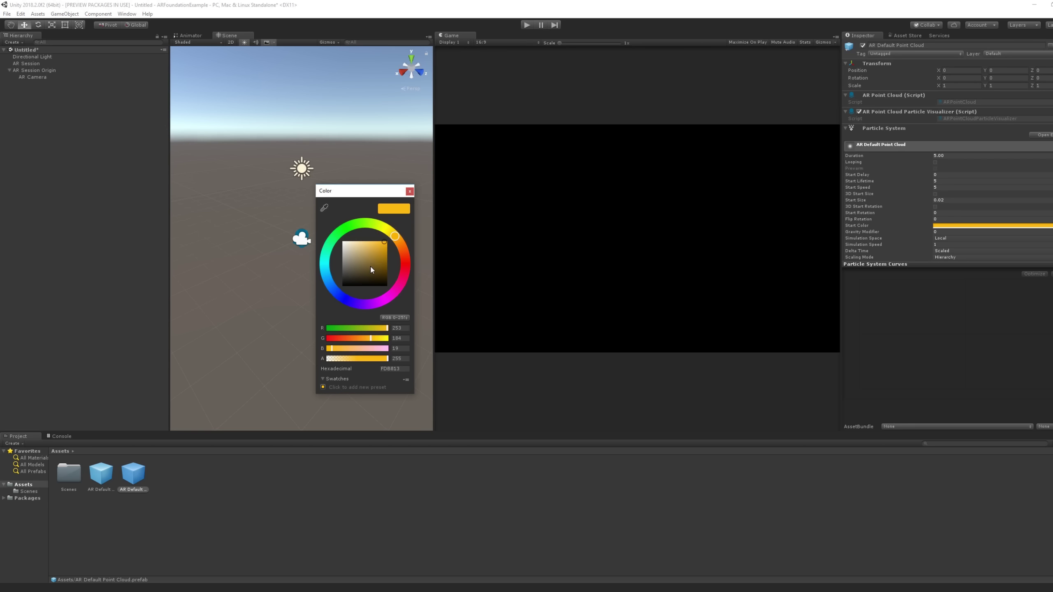
left_click_drag(370, 269, 386, 261)
left_click(404, 270)
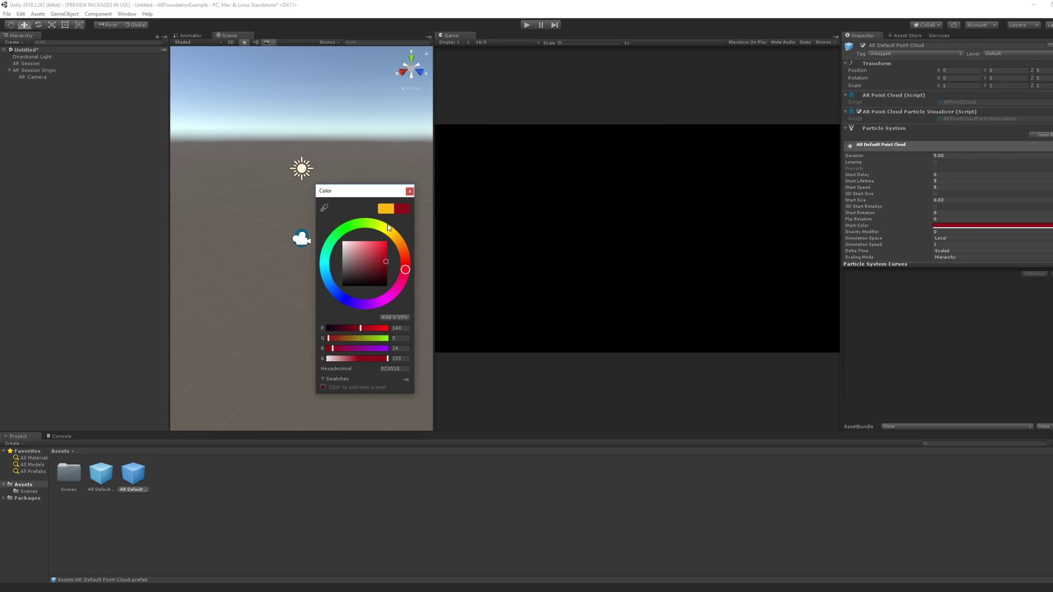
left_click(387, 248)
left_click(410, 191)
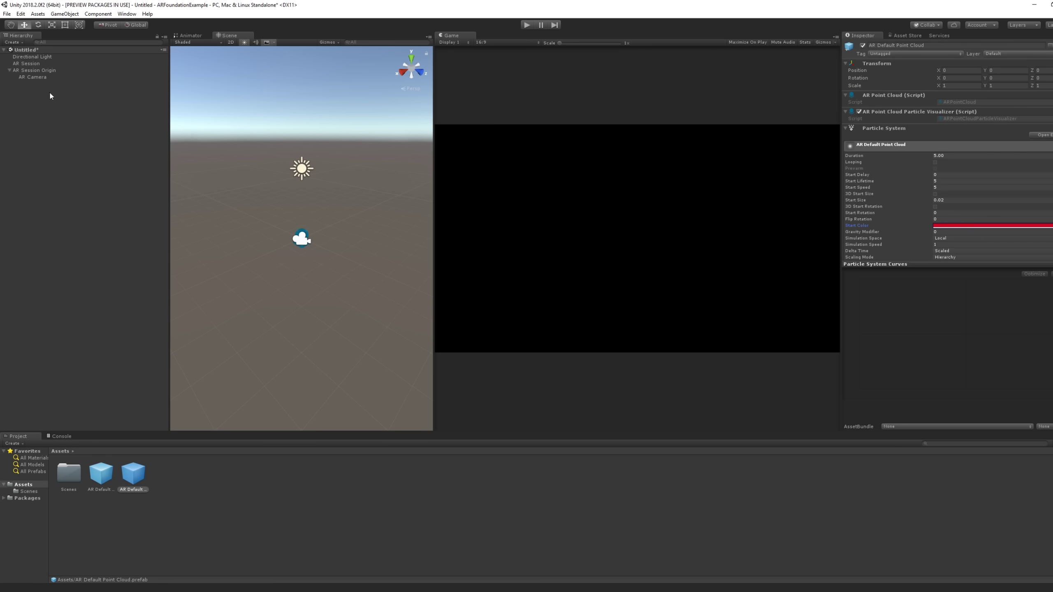
Assign AR Default Plane as Plane Prefab and AR Default Point Cloud as Point Cloud Prefab on AR Session Origin.
left_click(36, 70)
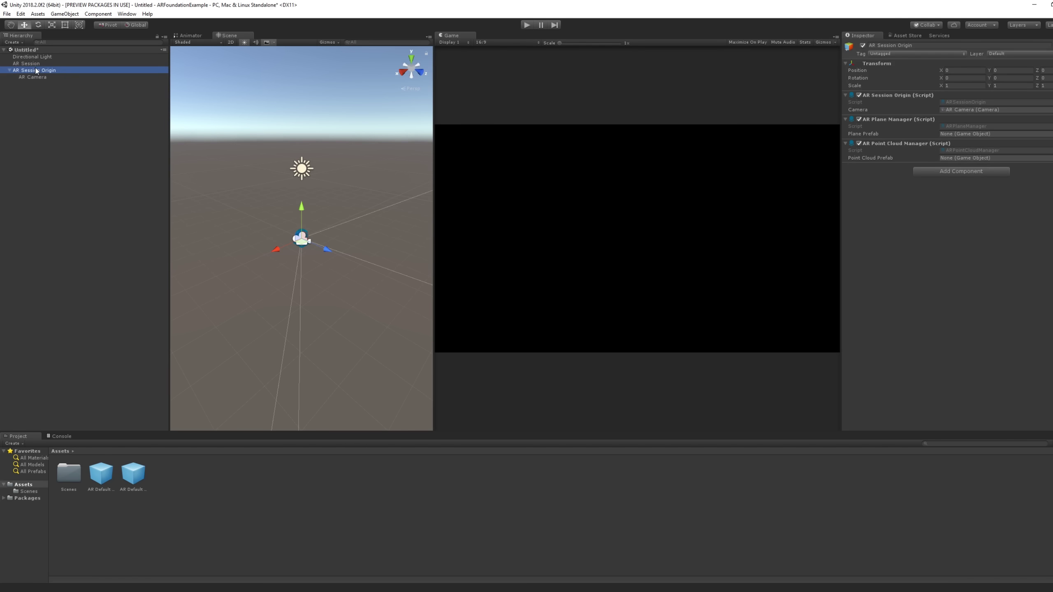
left_click_drag(112, 467, 1004, 134)
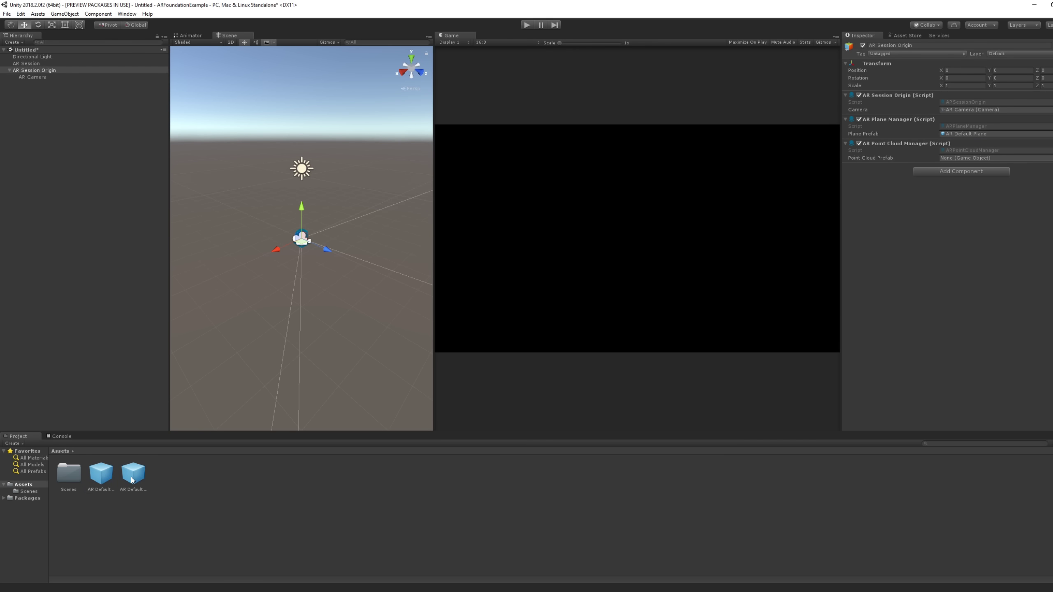
left_click_drag(132, 480, 1012, 160)
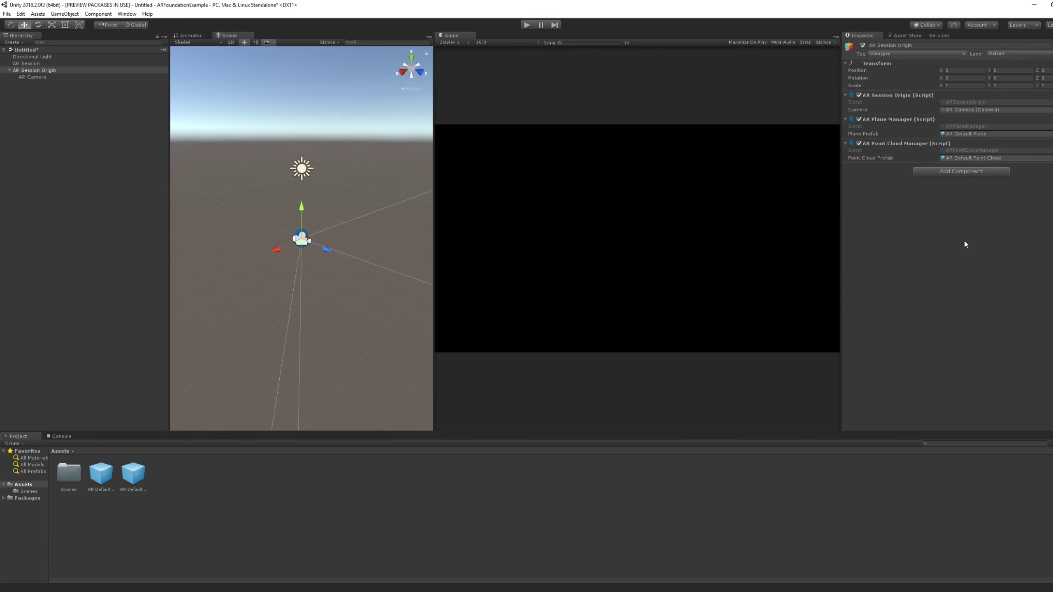